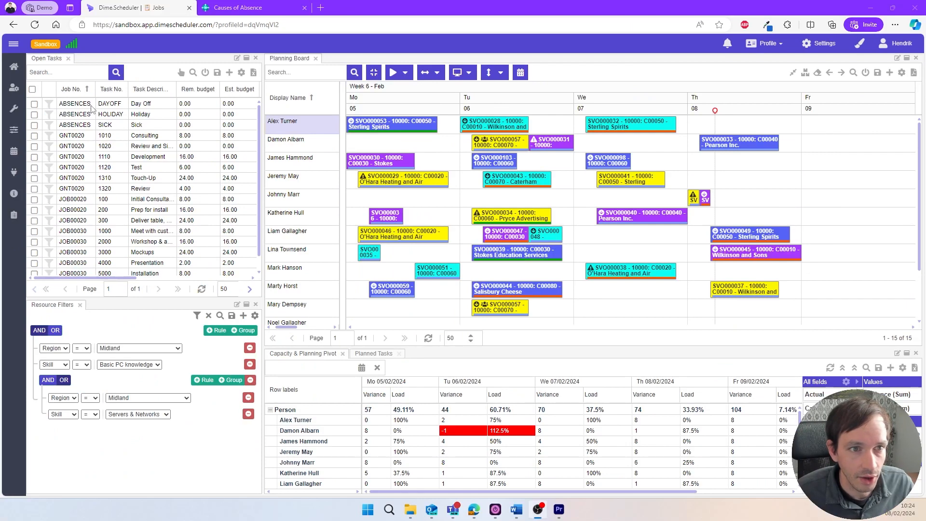
Switch to Business Central's Causes of Absence list and inspect the Dime.Scheduler Send Selection and Send All actions.
click(229, 10)
click(275, 205)
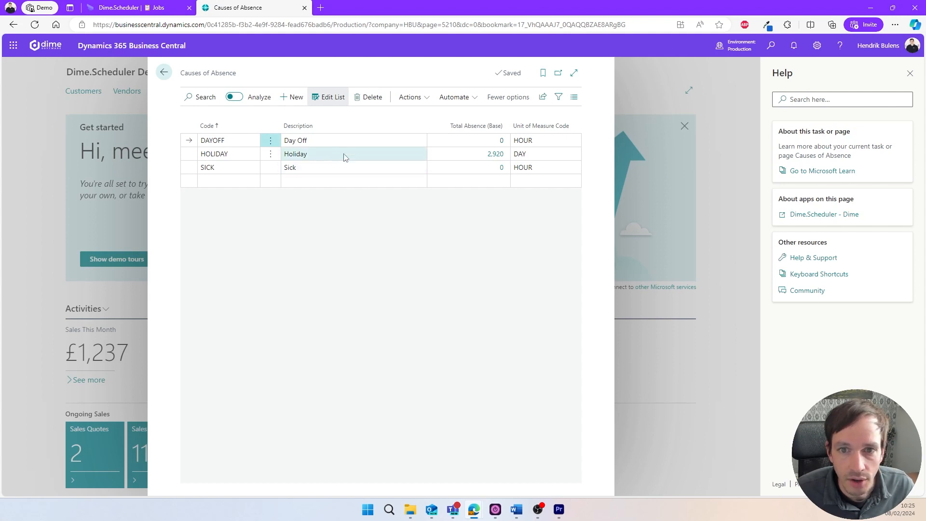
click(405, 99)
mouse_move(415, 118)
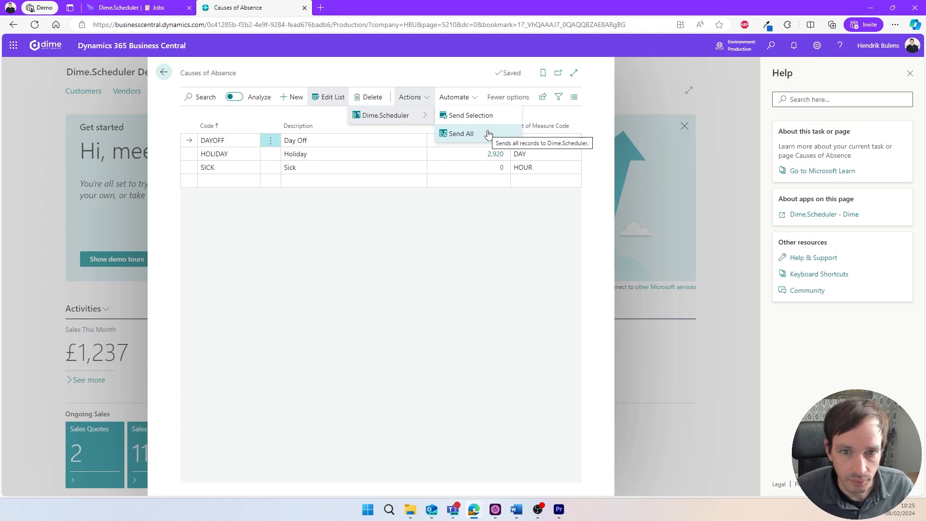
click(444, 224)
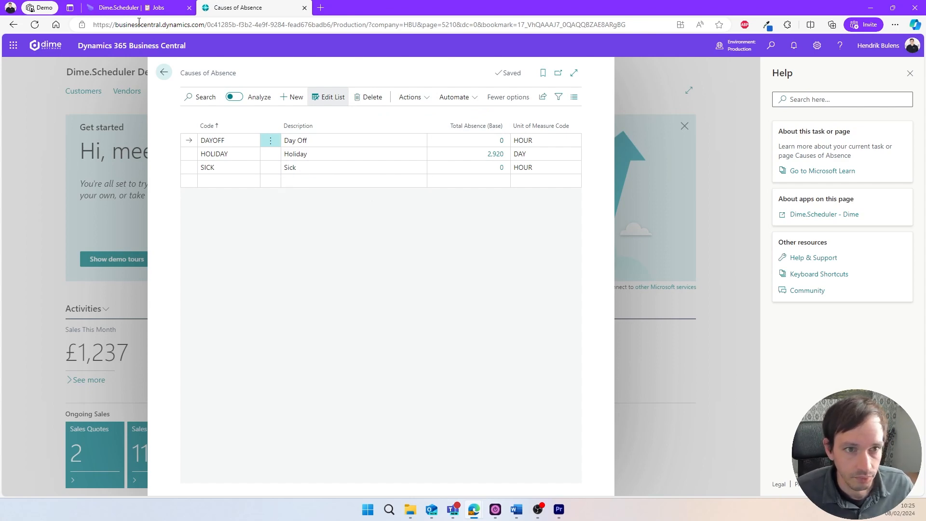
Return to Dime.Scheduler and set the planning board's date range to 5–18 February 2024.
click(130, 7)
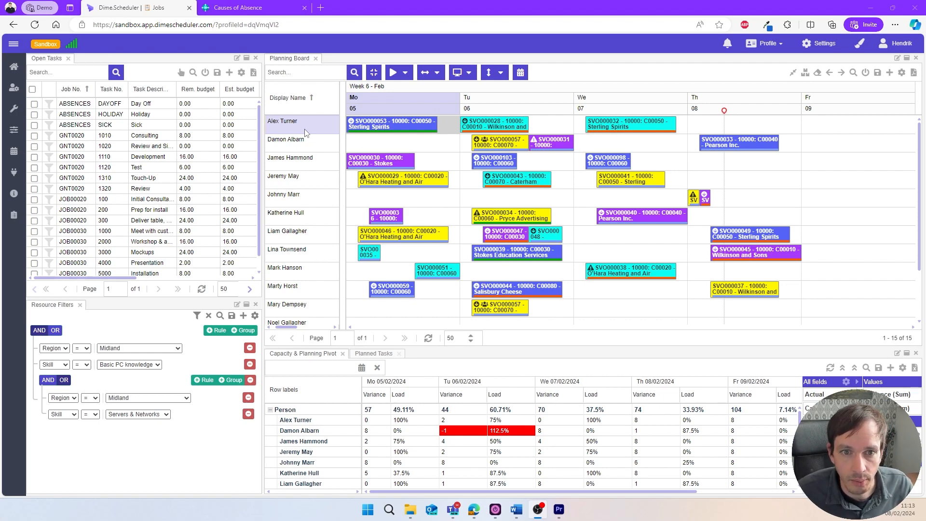
click(520, 81)
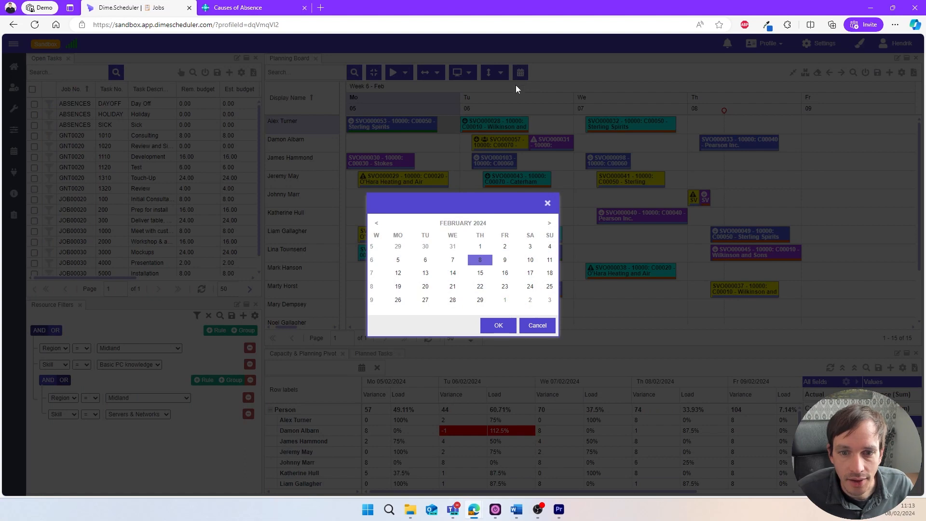
click(399, 261)
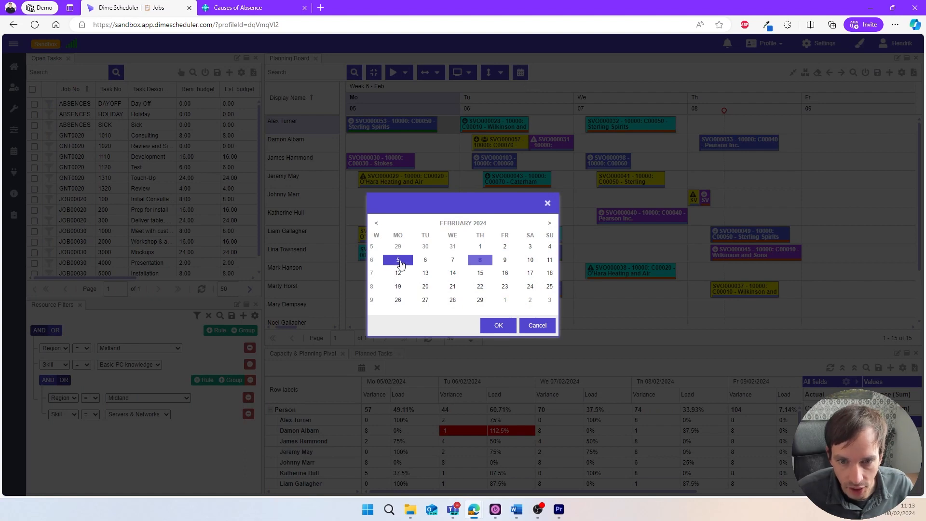
click(552, 274)
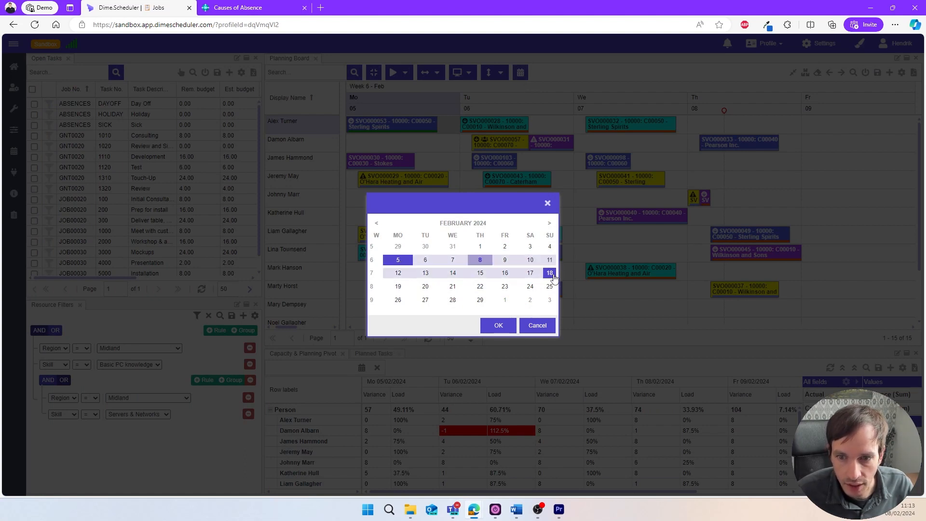
click(492, 327)
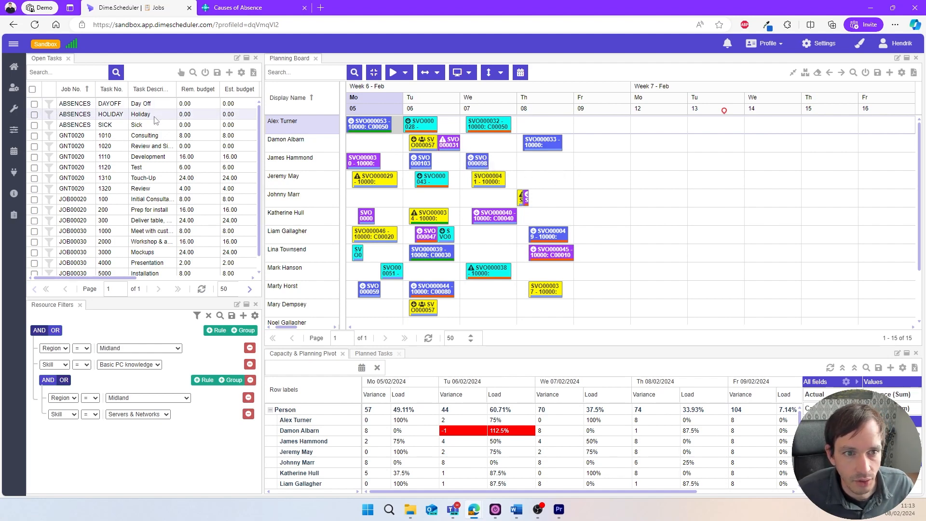
Plan the Holiday absence task for the first resource on Monday 12 February.
drag(158, 120, 636, 127)
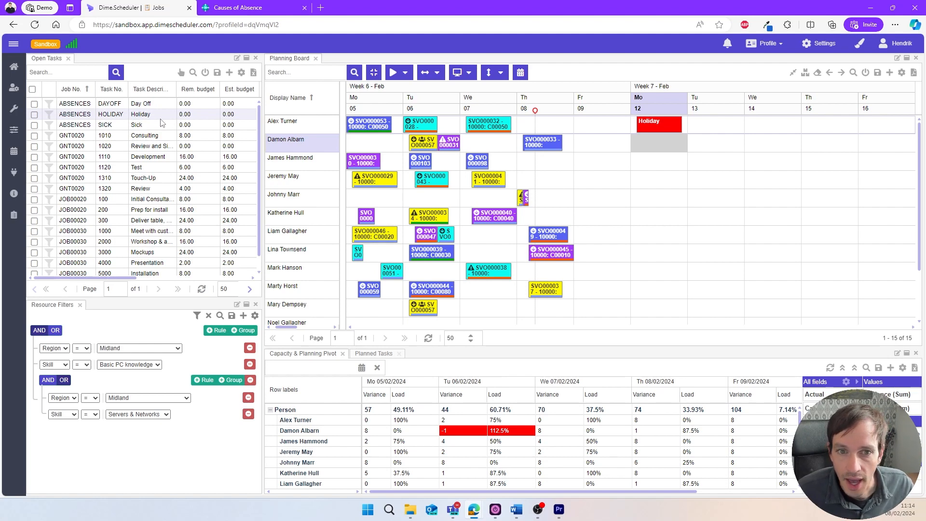
click(566, 166)
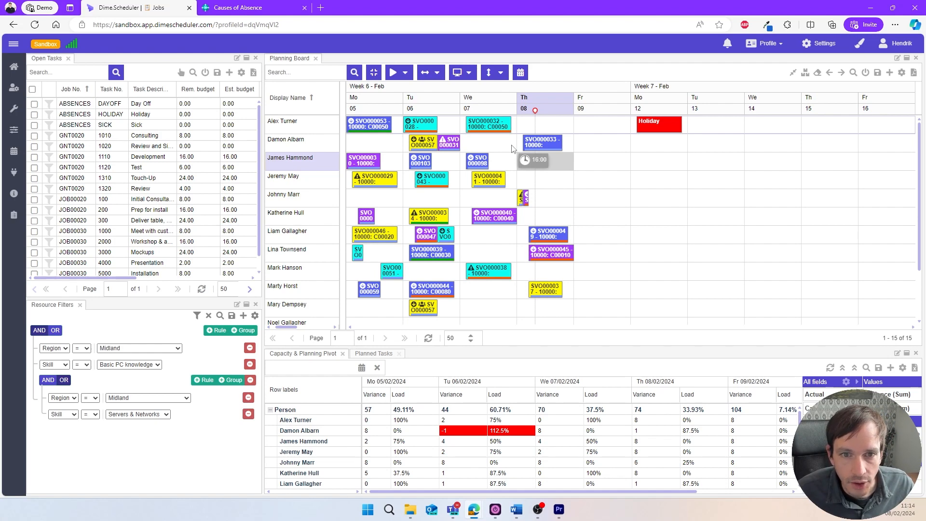
Open the first resource's employee card in Business Central and view the employee's registered absences.
right_click(300, 126)
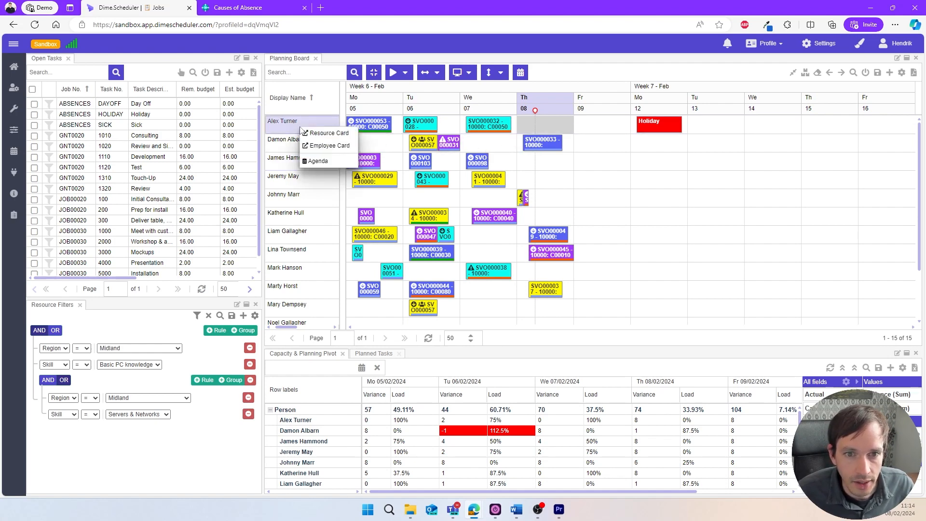
click(335, 150)
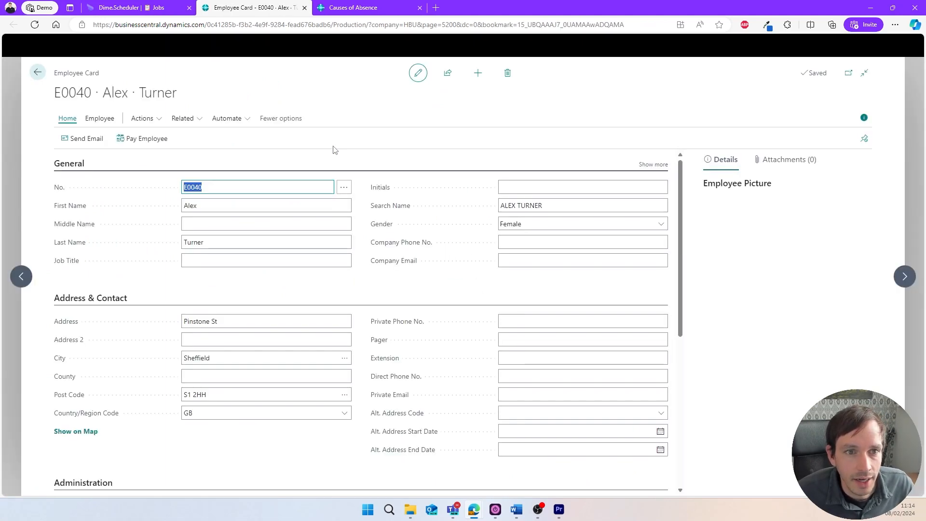
click(199, 122)
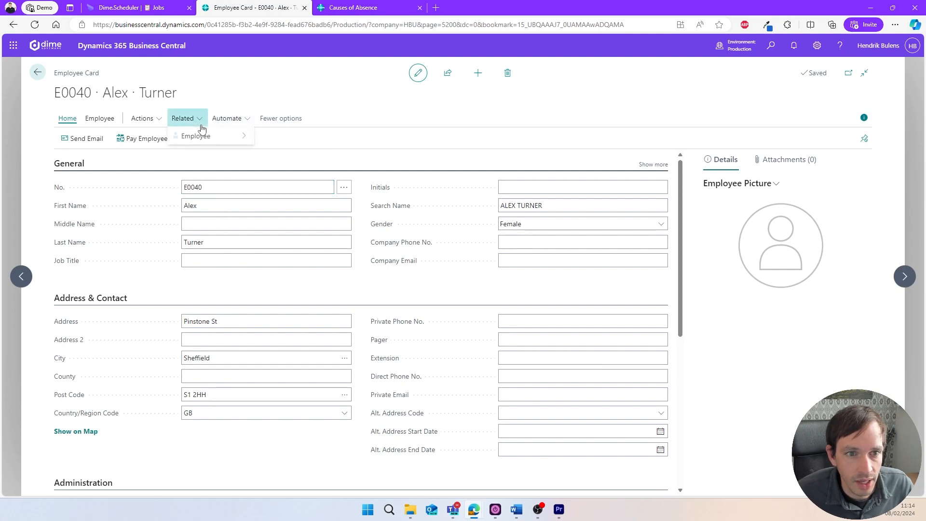
mouse_move(205, 136)
mouse_move(292, 246)
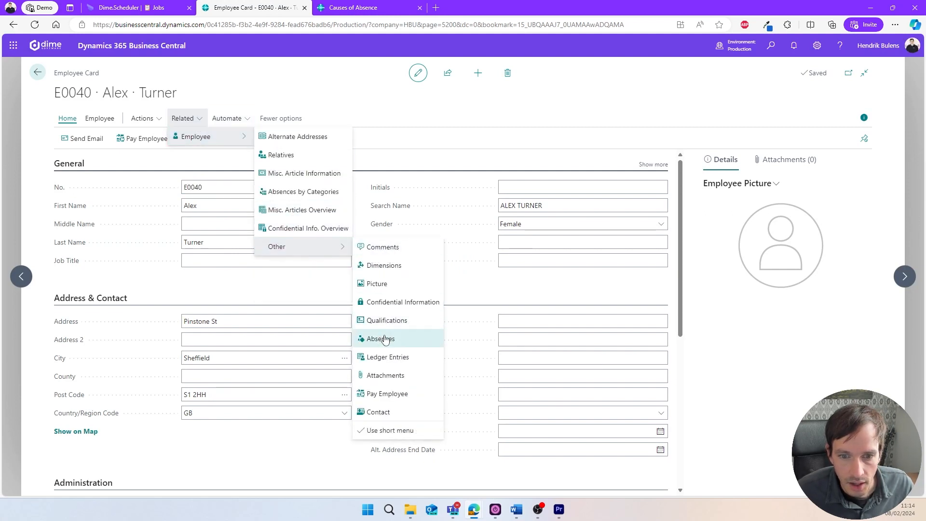
click(382, 338)
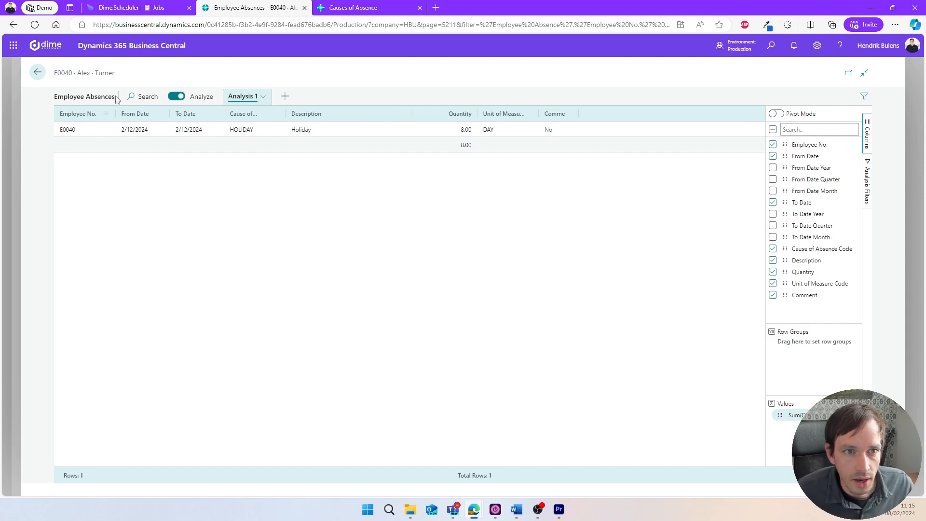
In Dime.Scheduler, repeat the Holiday appointment daily, ending after 5 times, save it, and return to the employee's absences in Business Central.
click(130, 13)
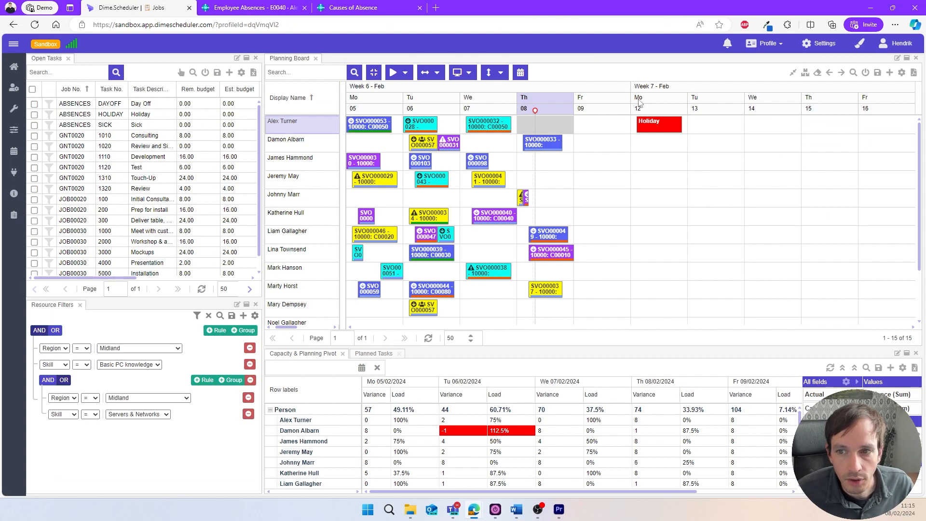
double_click(656, 127)
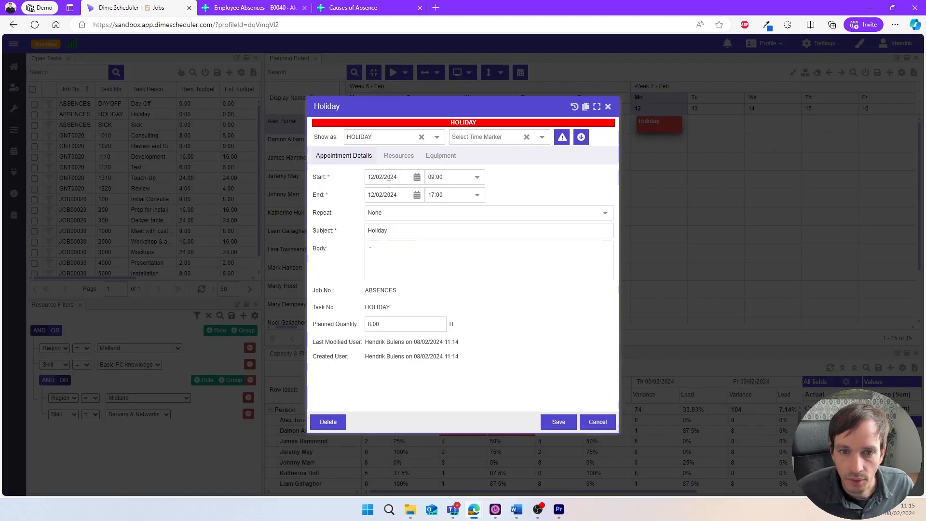
click(605, 214)
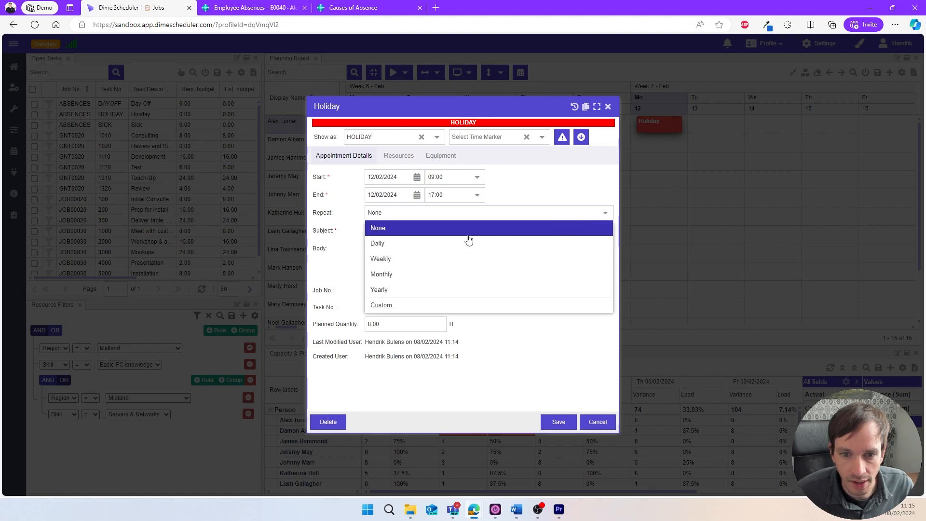
click(416, 246)
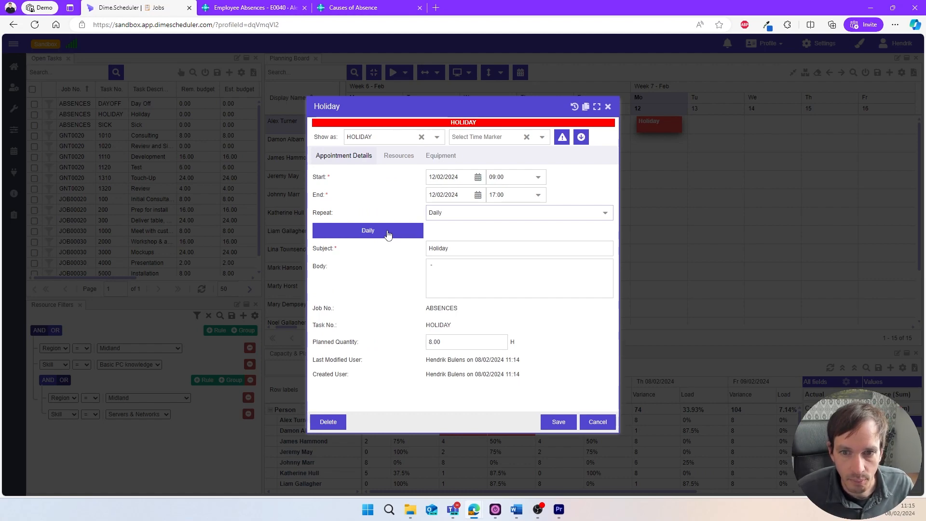
click(388, 235)
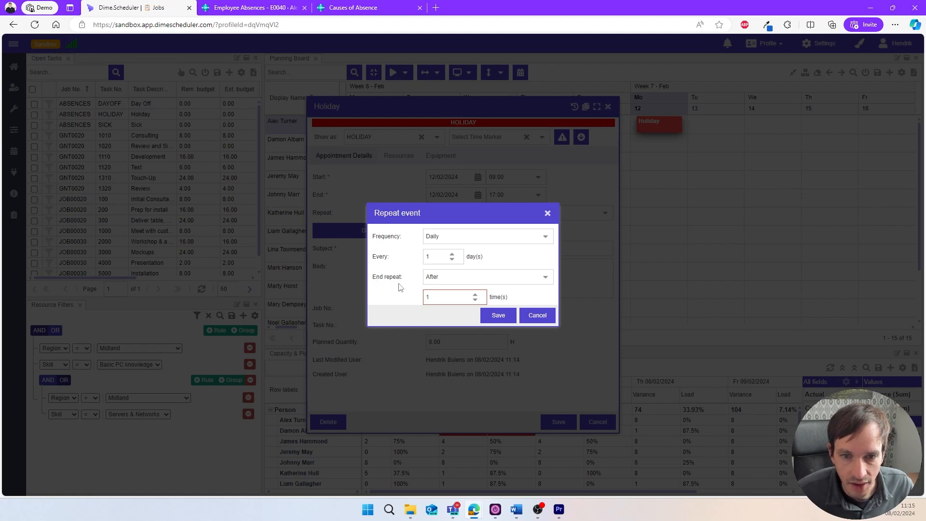
click(476, 295)
click(476, 295)
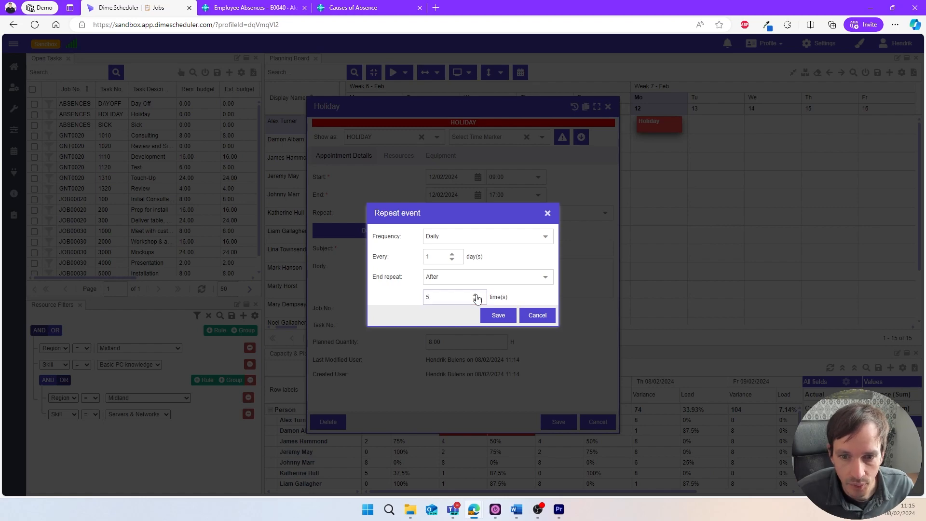
click(487, 315)
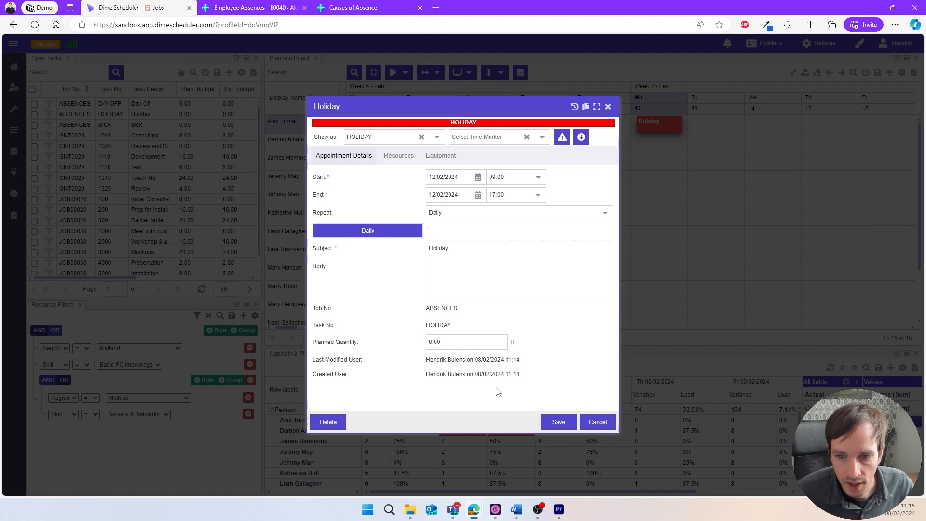
click(558, 422)
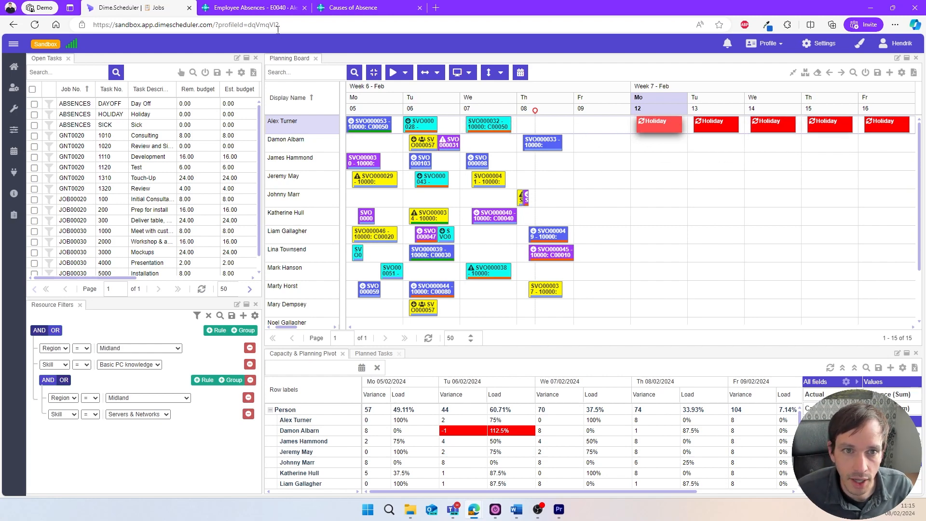
click(277, 14)
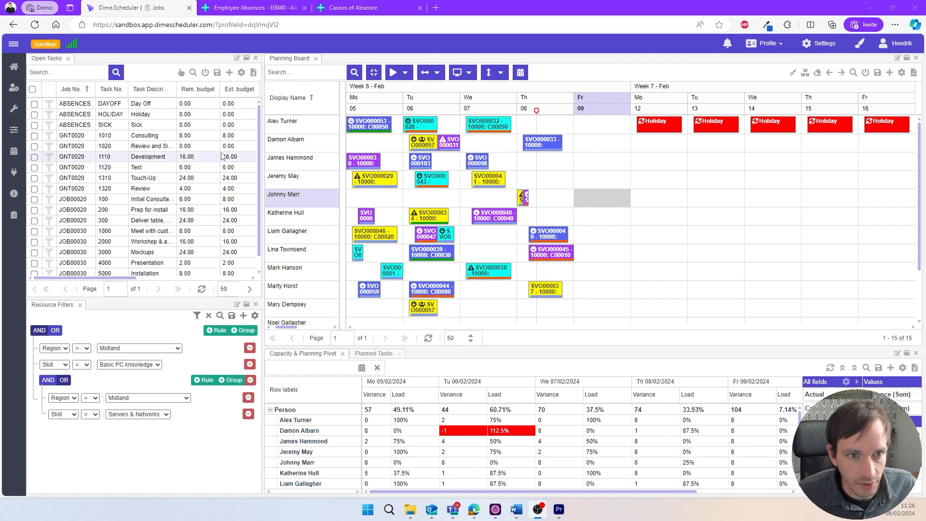
In Dime.Scheduler, plan the Sick task for the fifth resource on Friday 9 February and copy it to Monday 12 and Tuesday 13.
drag(167, 129, 579, 197)
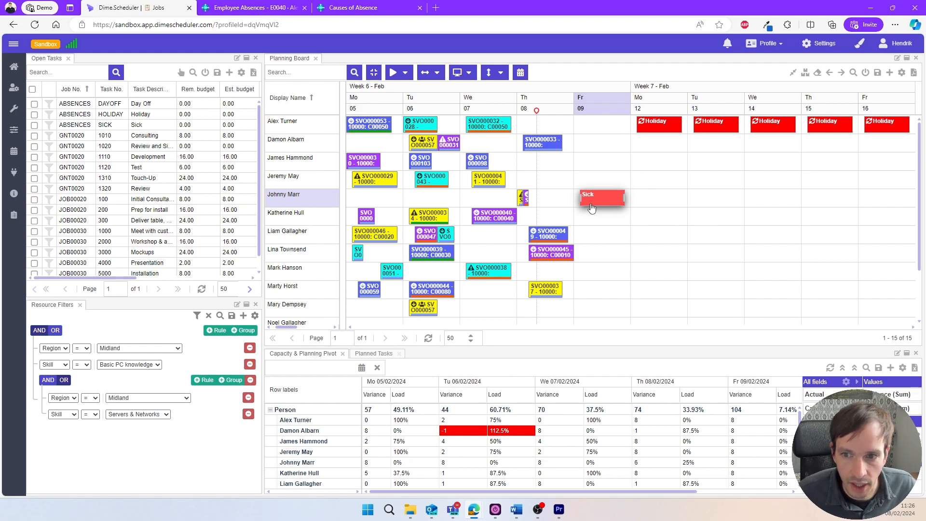
click(592, 208)
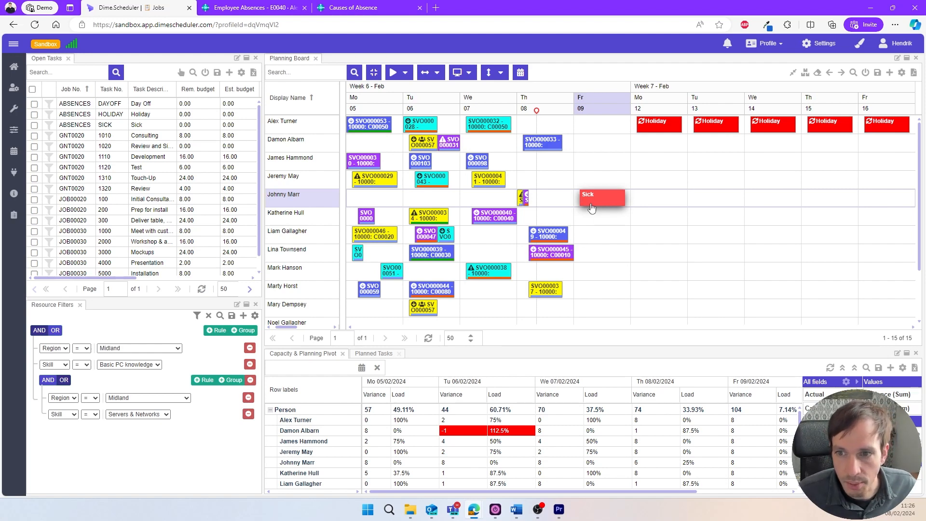
click(638, 198)
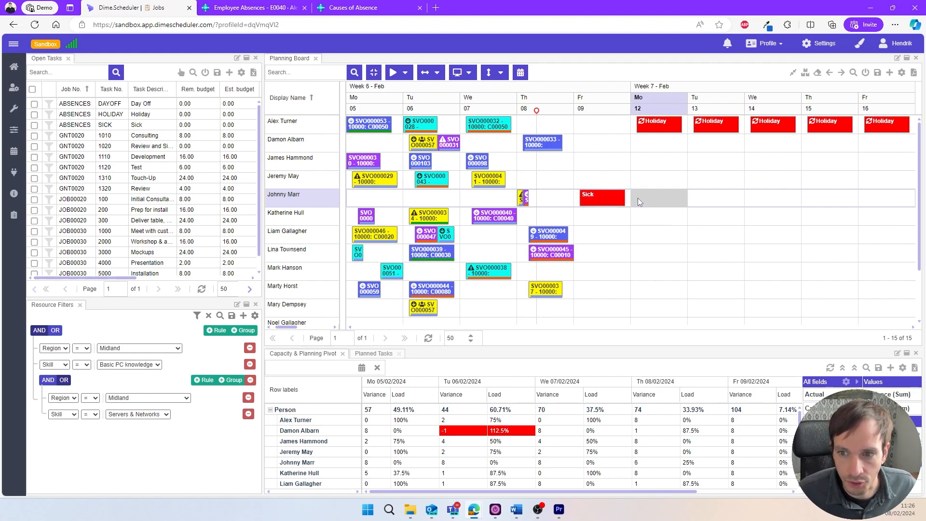
key(ctrl+v)
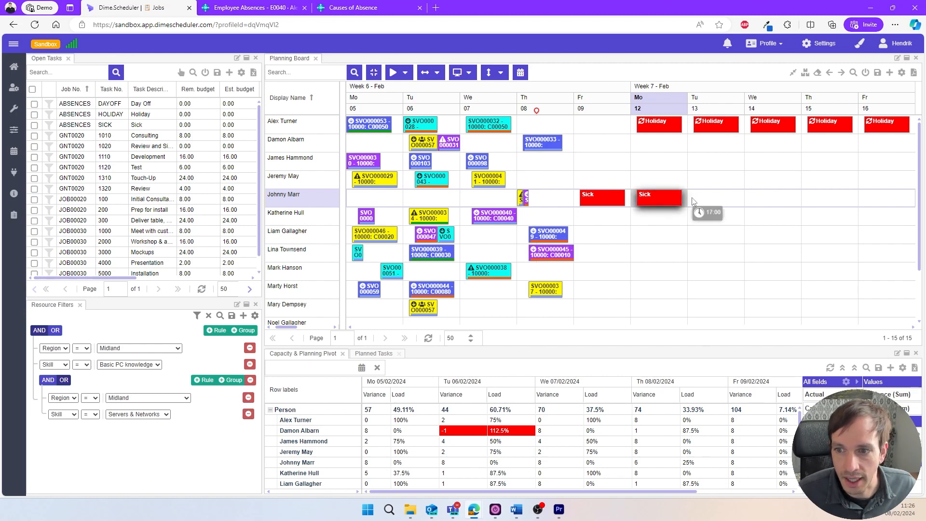
click(696, 201)
key(ctrl+v)
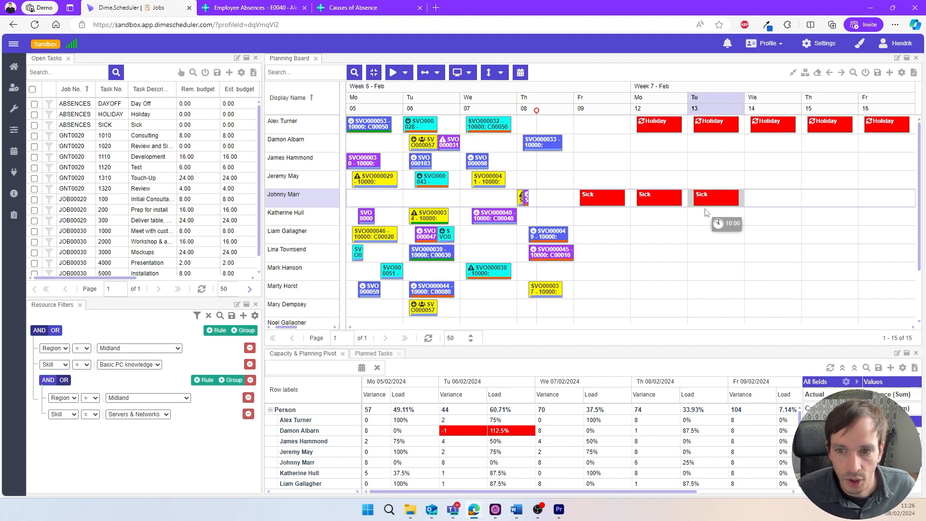
Open the sick resource's employee card in Business Central and view that employee's registered absences.
right_click(310, 196)
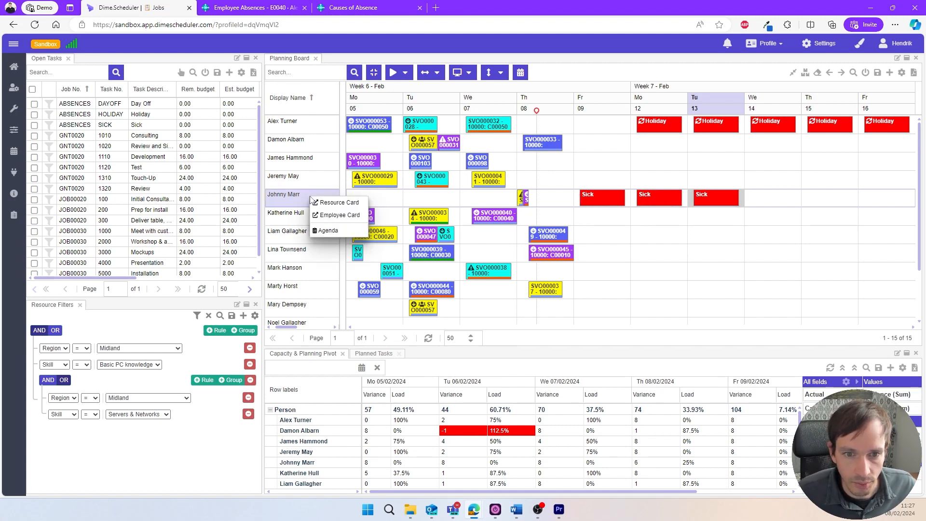
click(324, 220)
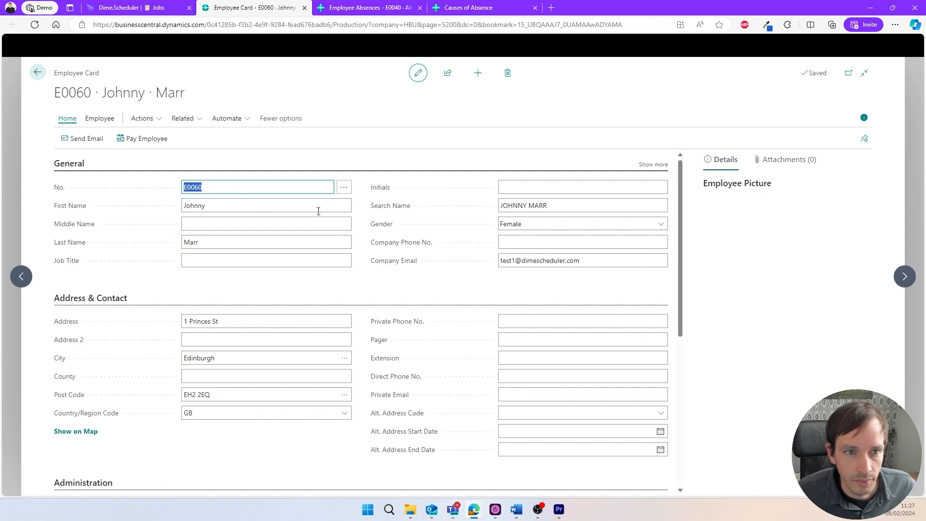
click(186, 120)
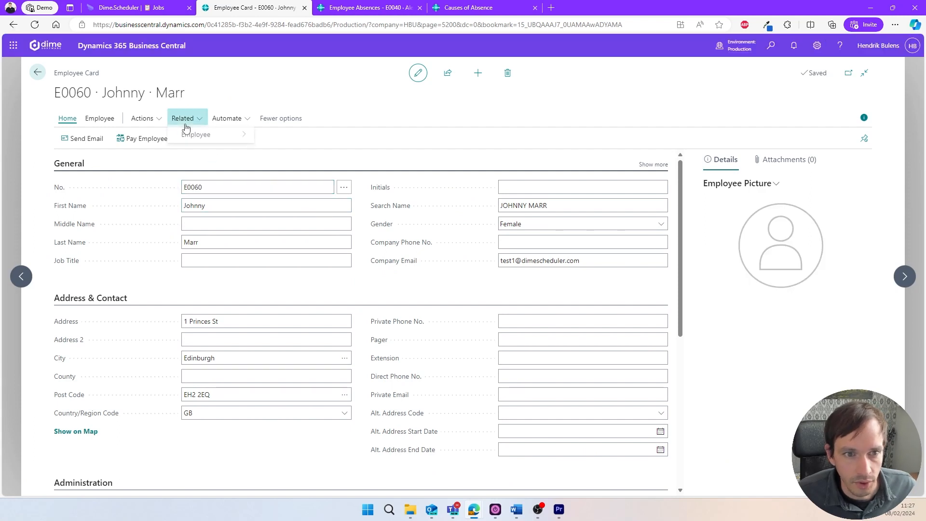
mouse_move(203, 137)
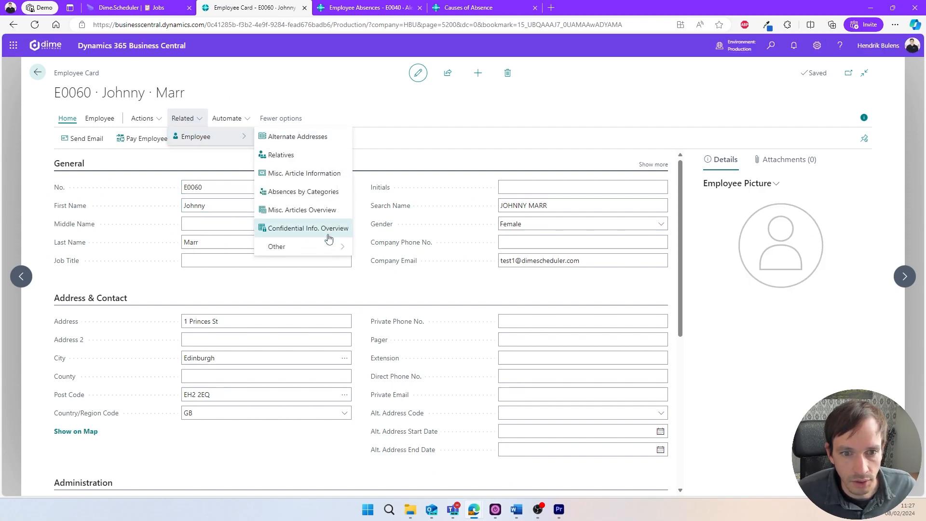
mouse_move(331, 246)
click(391, 344)
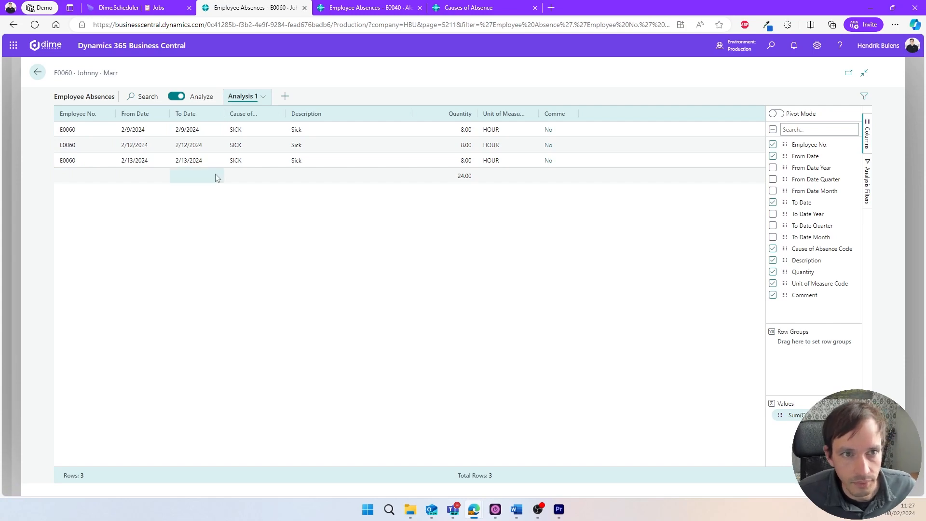
Check the sick appointments in the Outlook calendar for February 4–10 and February 11–17, 2024, and return to Dime.Scheduler.
click(135, 11)
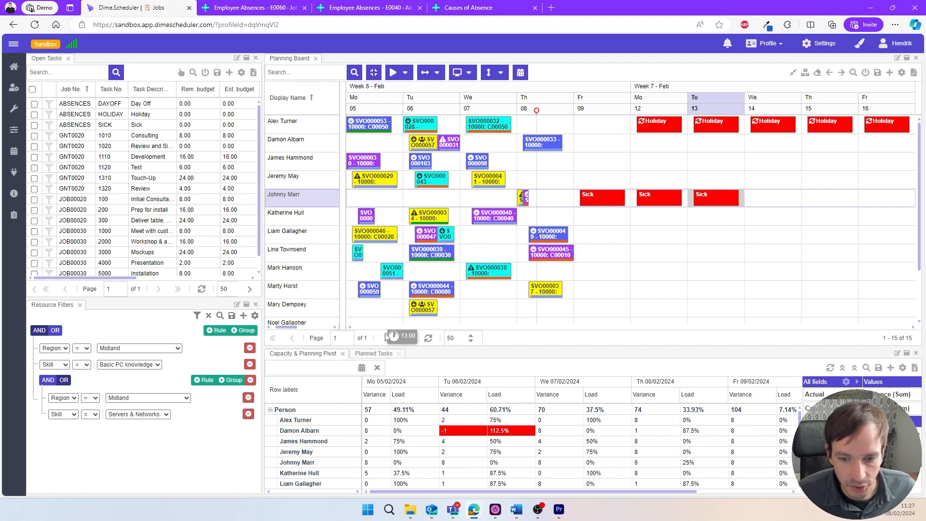
mouse_move(473, 509)
click(497, 481)
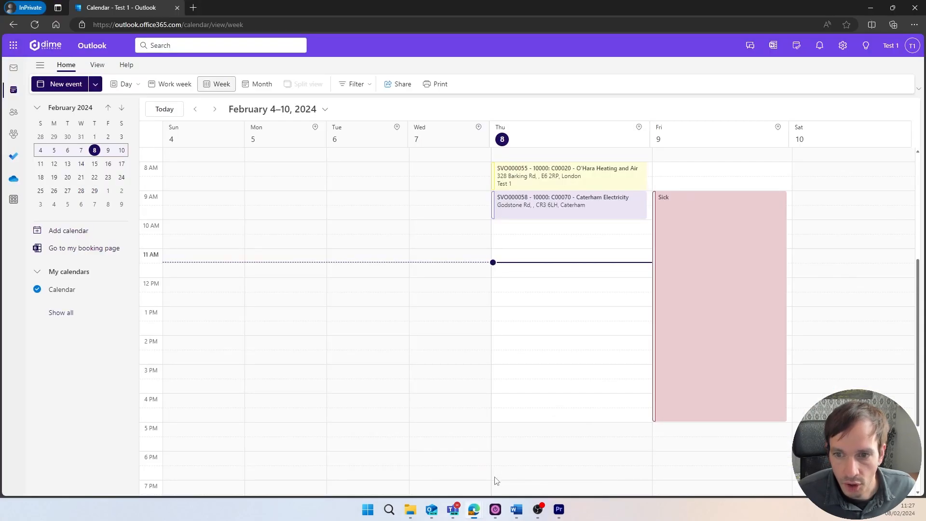
click(717, 283)
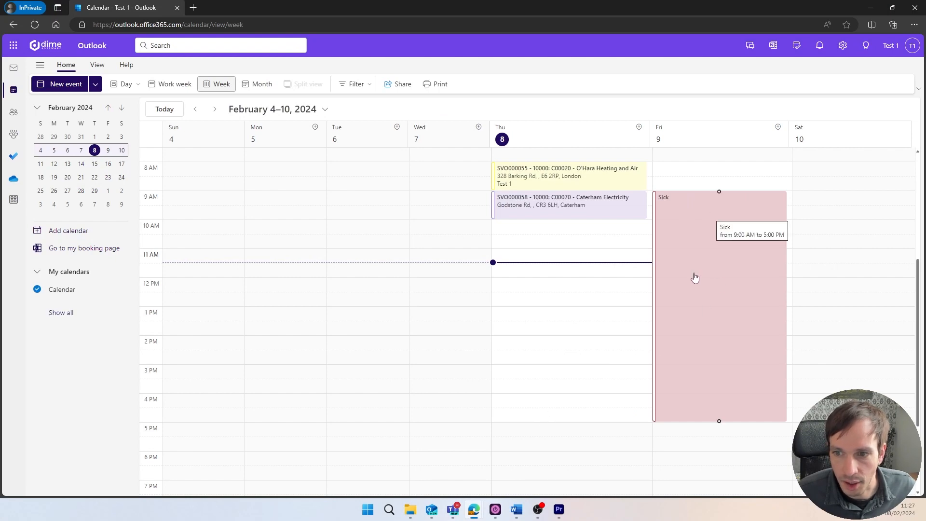
click(216, 110)
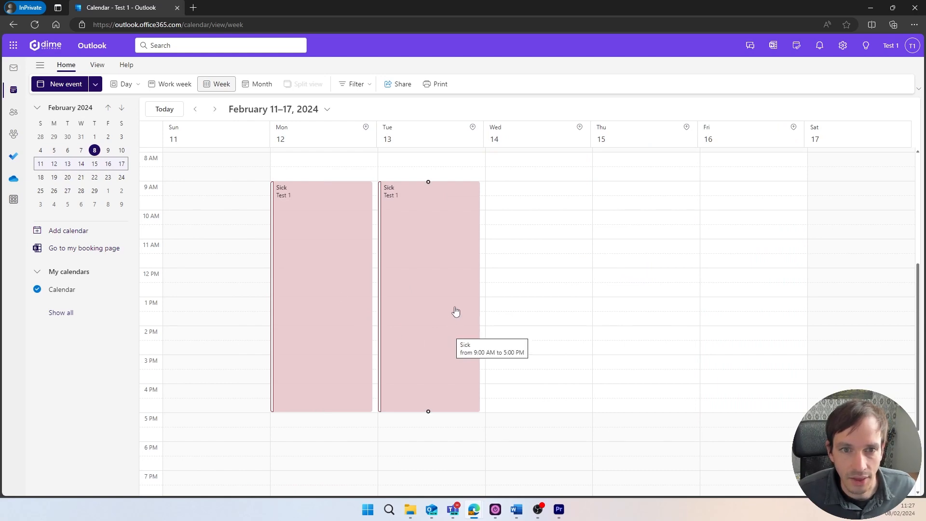
mouse_move(478, 512)
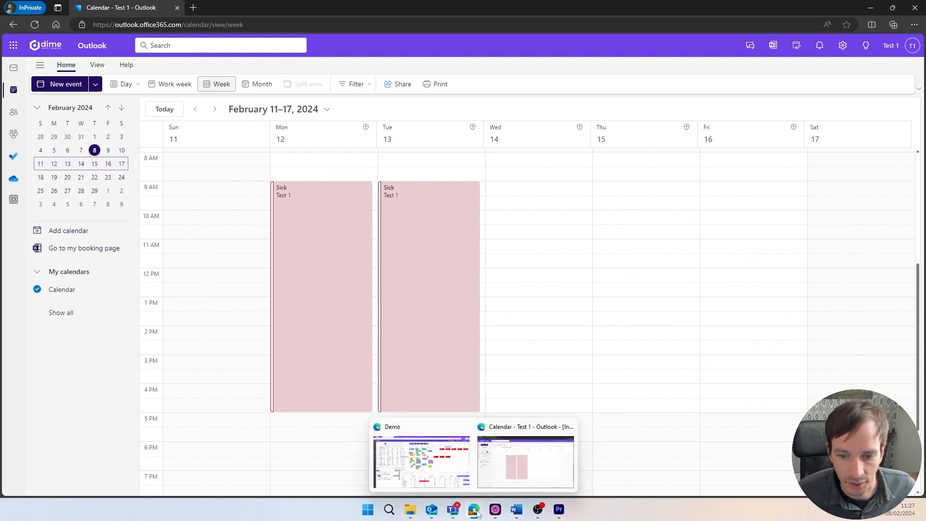
click(444, 464)
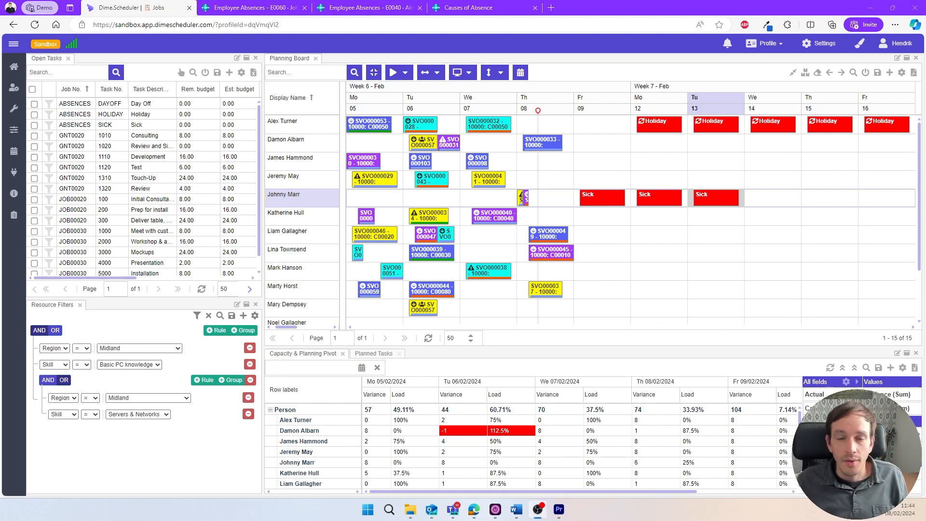